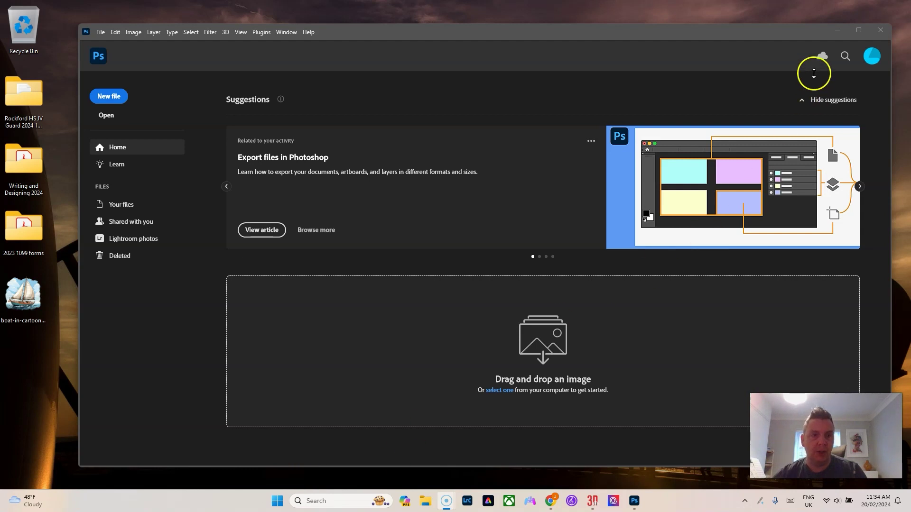
Minimize the Photoshop home window to reveal the Windows desktop
left_click(837, 32)
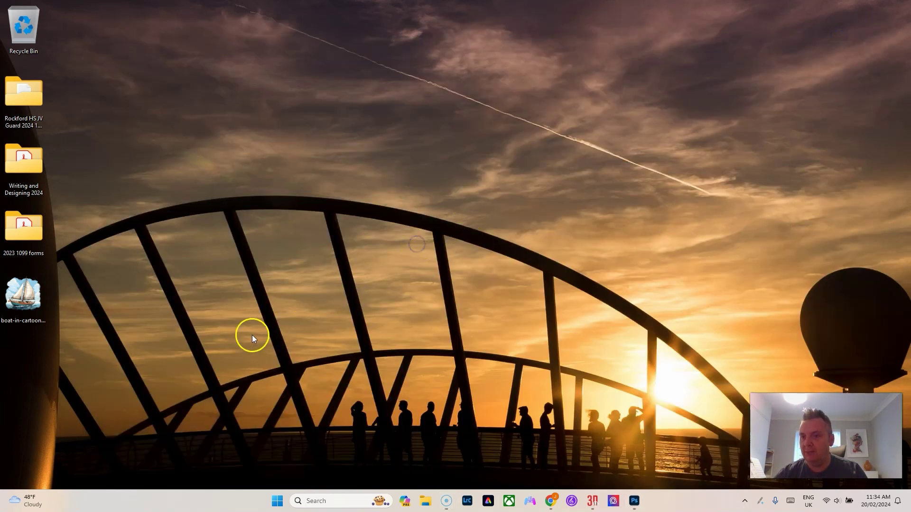
double_click(23, 295)
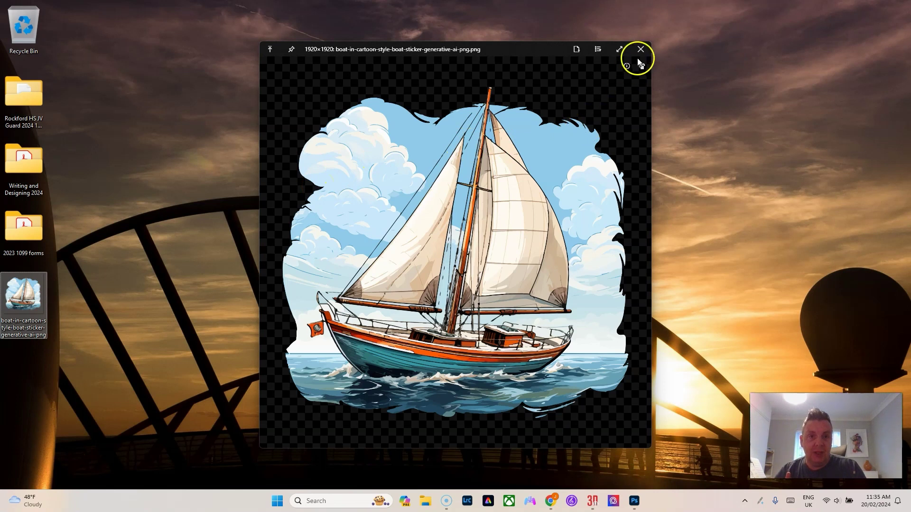
left_click(643, 50)
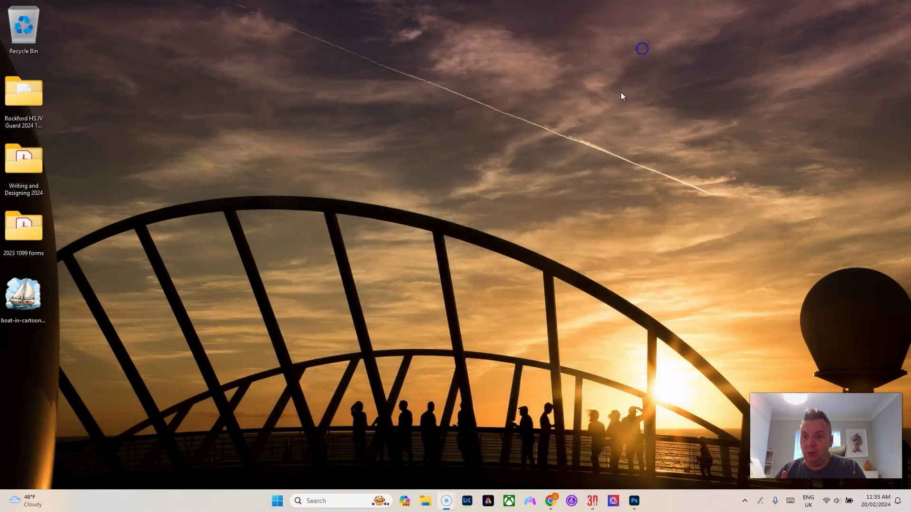
Create a new Photoshop document of 70 × 50 centimeters with a transparent background
left_click(634, 501)
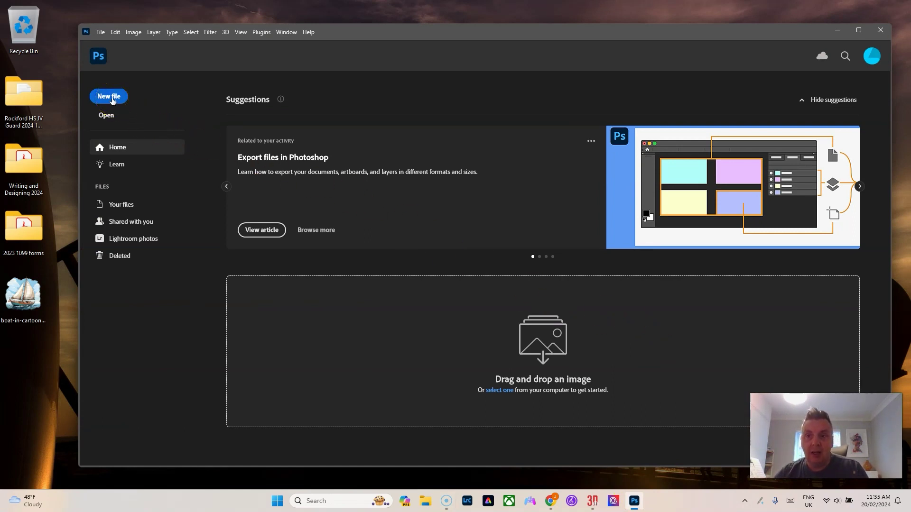
left_click(110, 97)
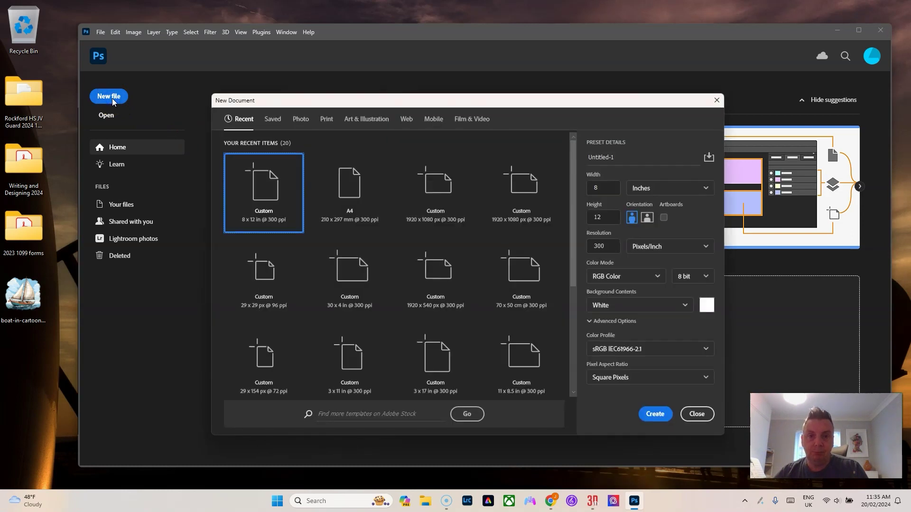
left_click_drag(514, 97, 502, 67)
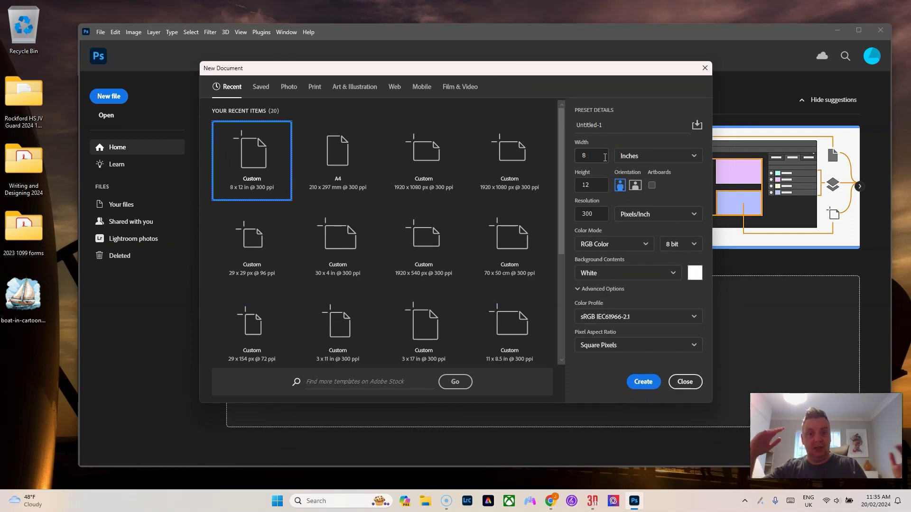
left_click(602, 157)
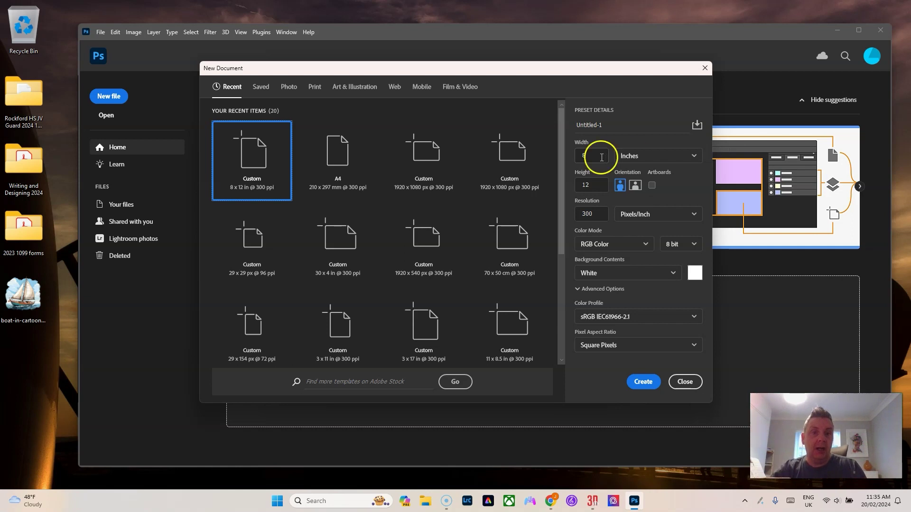
left_click(697, 156)
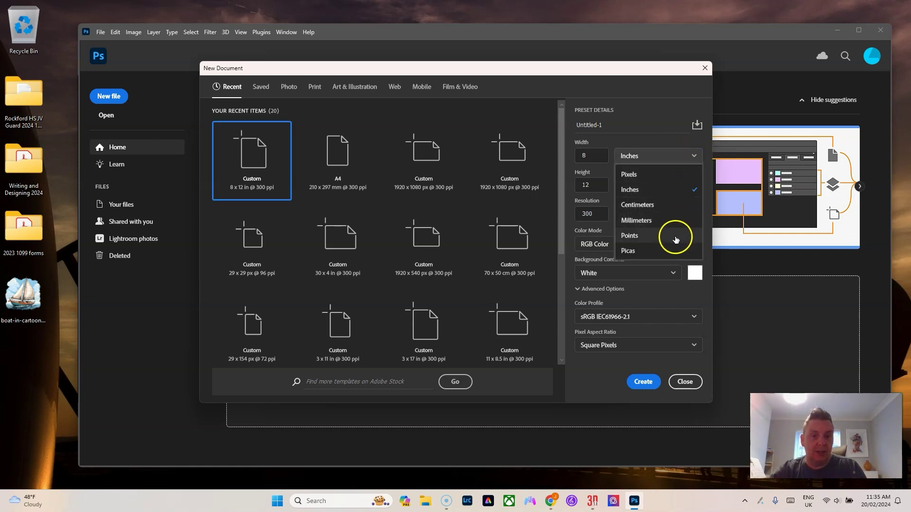
left_click(659, 211)
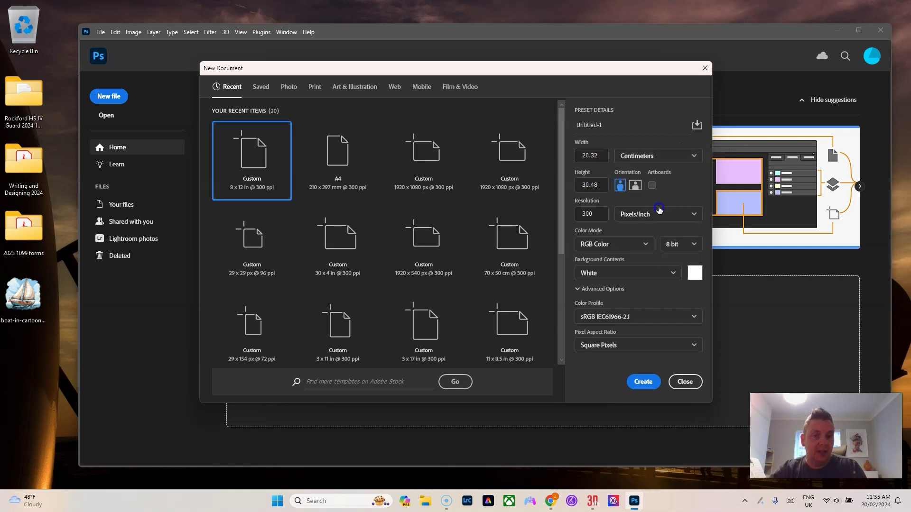
left_click_drag(599, 156, 574, 155)
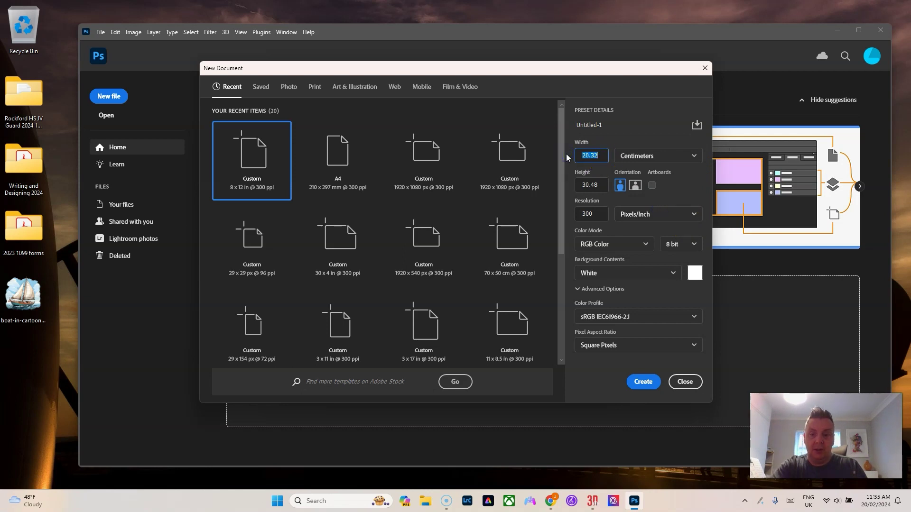
type("70")
left_click_drag(581, 185, 595, 186)
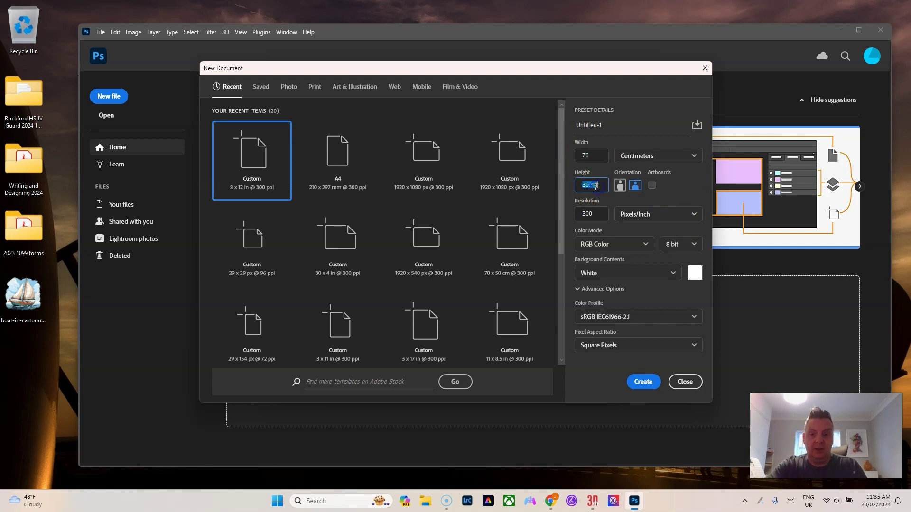
type("50")
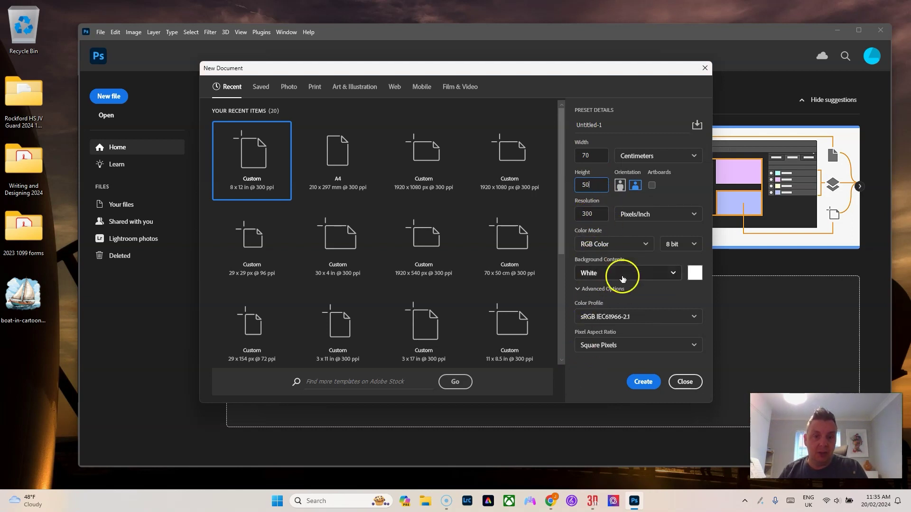
left_click(611, 273)
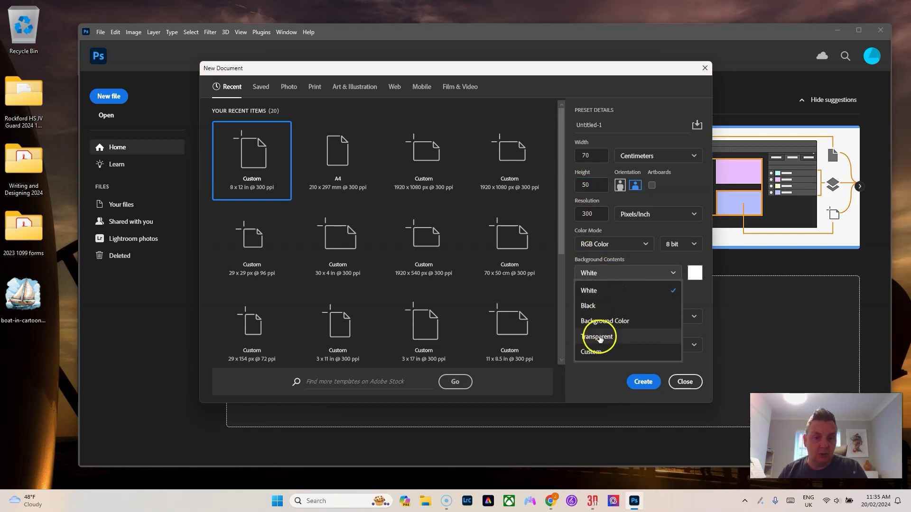
left_click(597, 338)
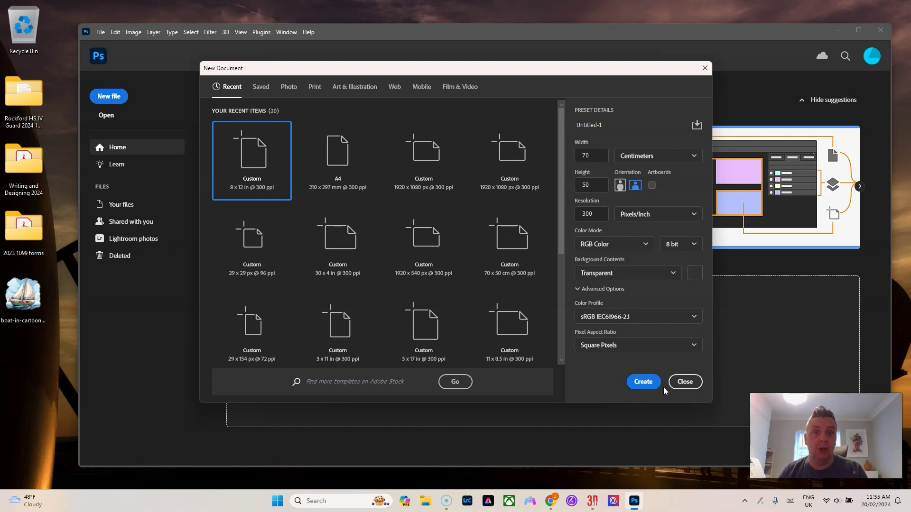
left_click(643, 381)
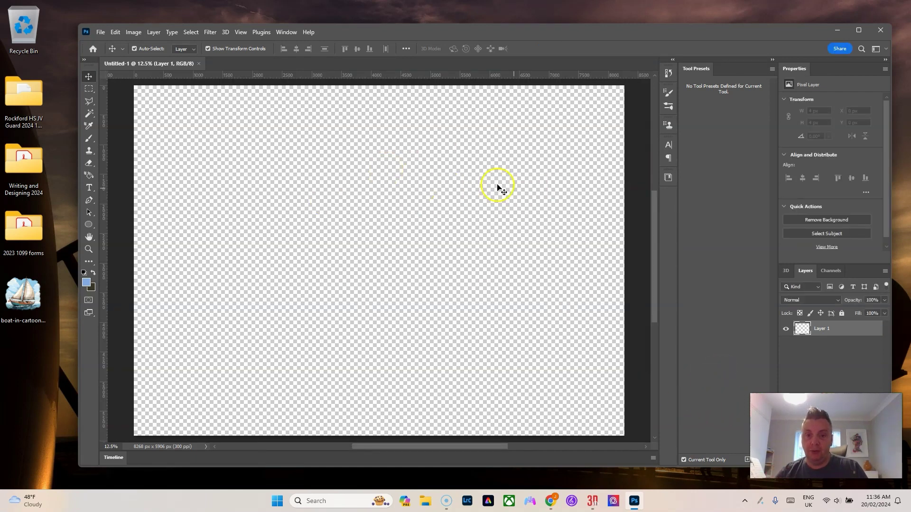
Place the sailboat PNG on the canvas and scale it to nearly full height
left_click_drag(22, 294, 377, 257)
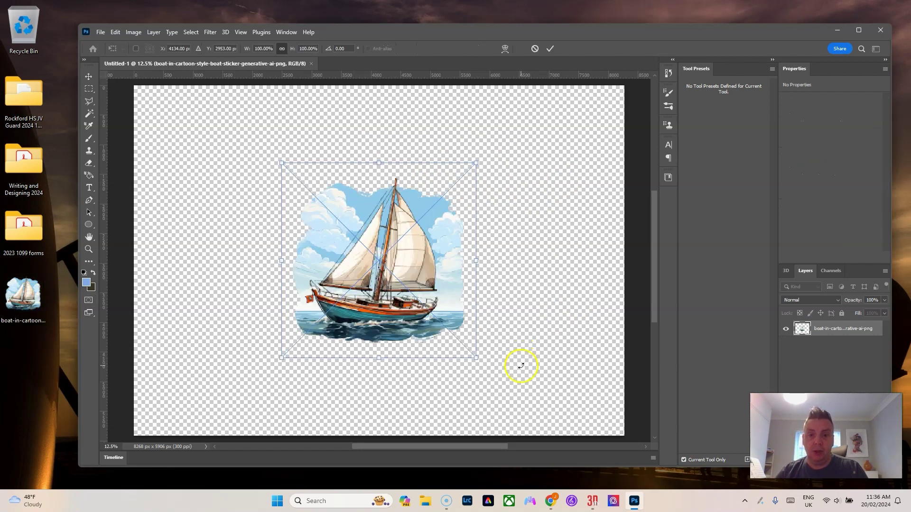
left_click_drag(476, 358, 561, 429)
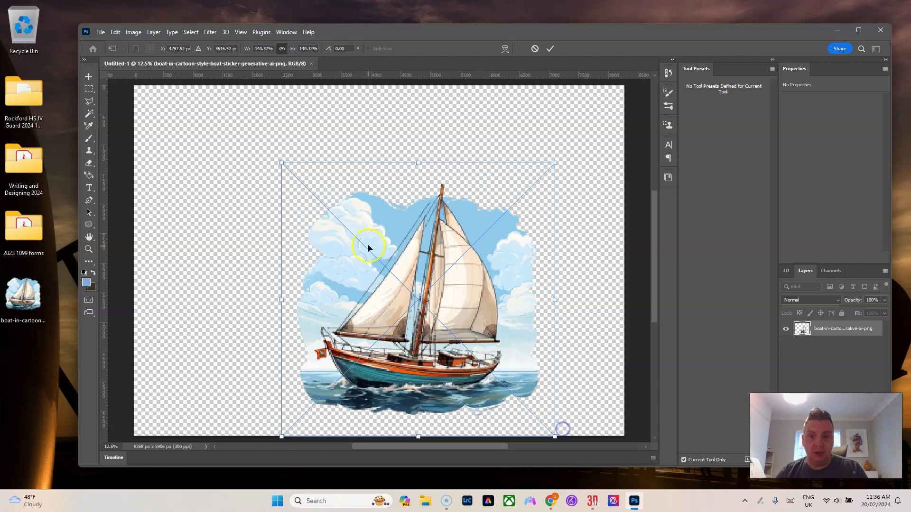
left_click_drag(282, 163, 157, 86)
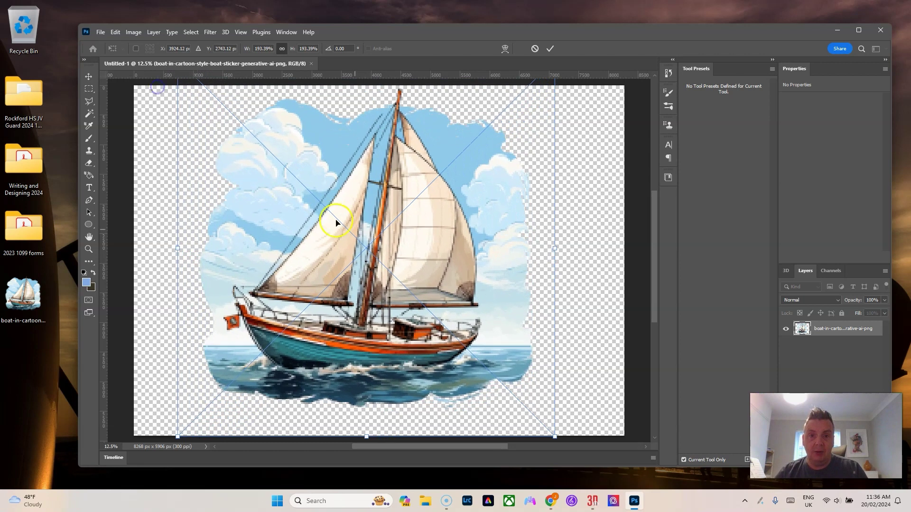
left_click_drag(421, 279, 441, 289)
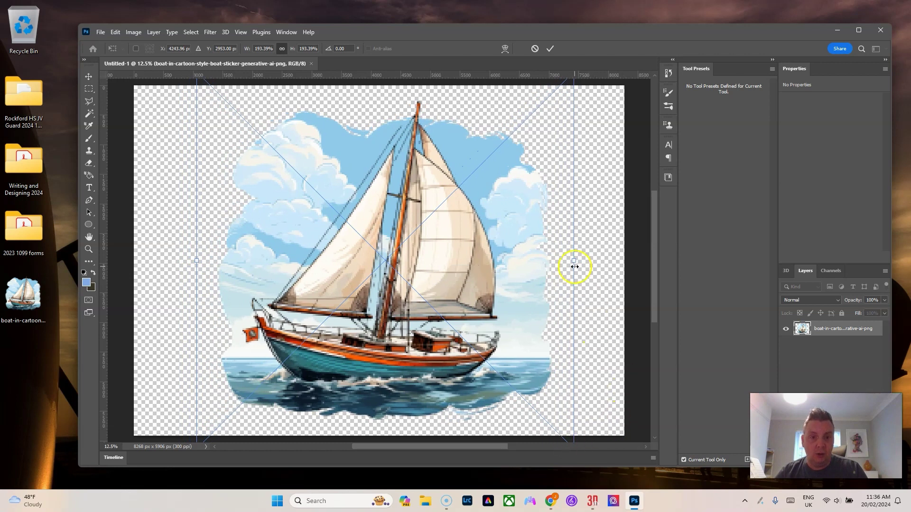
left_click_drag(575, 262, 613, 262)
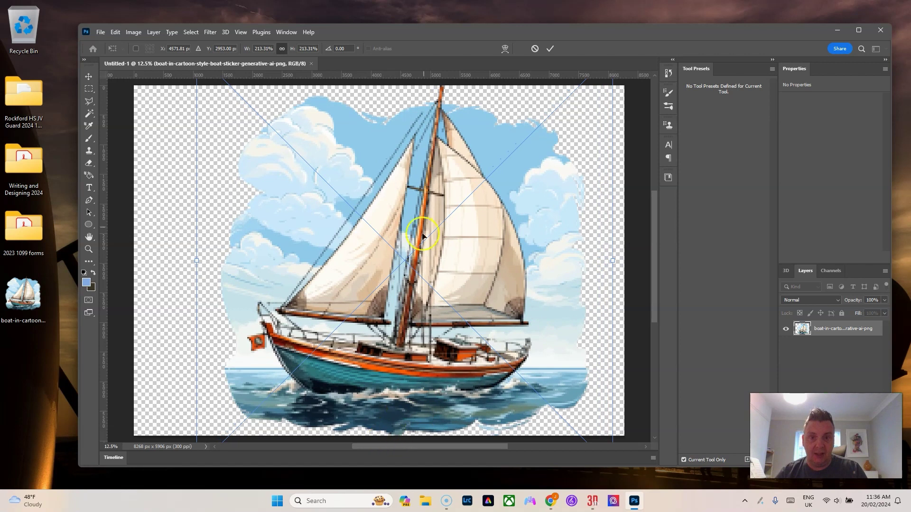
left_click_drag(457, 204, 433, 202)
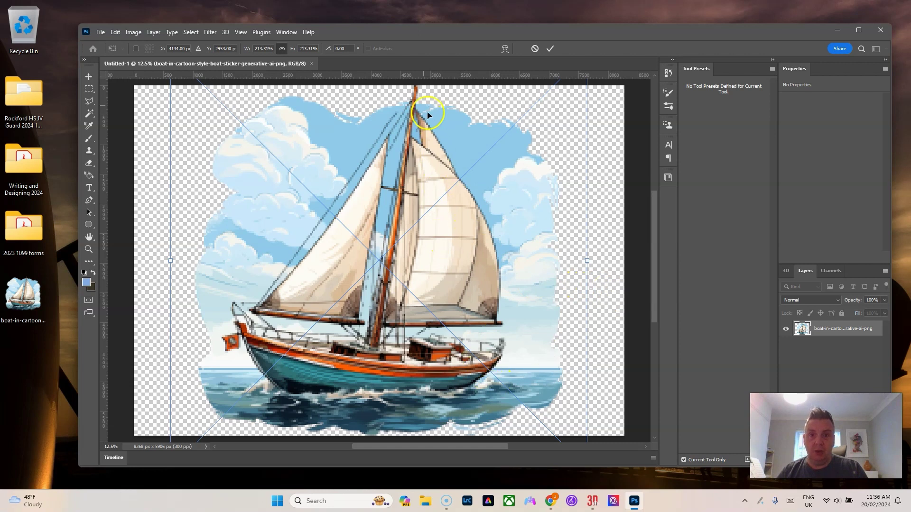
double_click(446, 232)
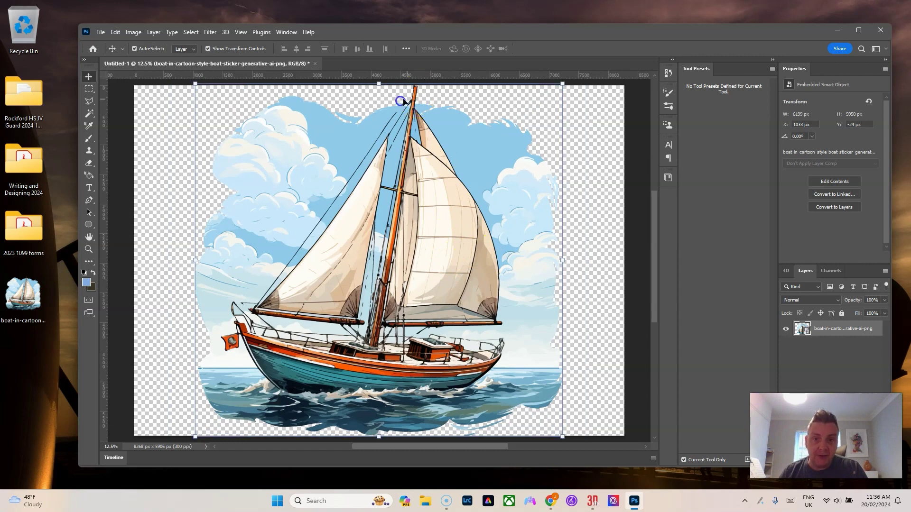
Move the sailboat to centre it on the canvas and deselect the layer
left_click(414, 119)
left_click_drag(414, 119, 463, 248)
left_click(283, 204)
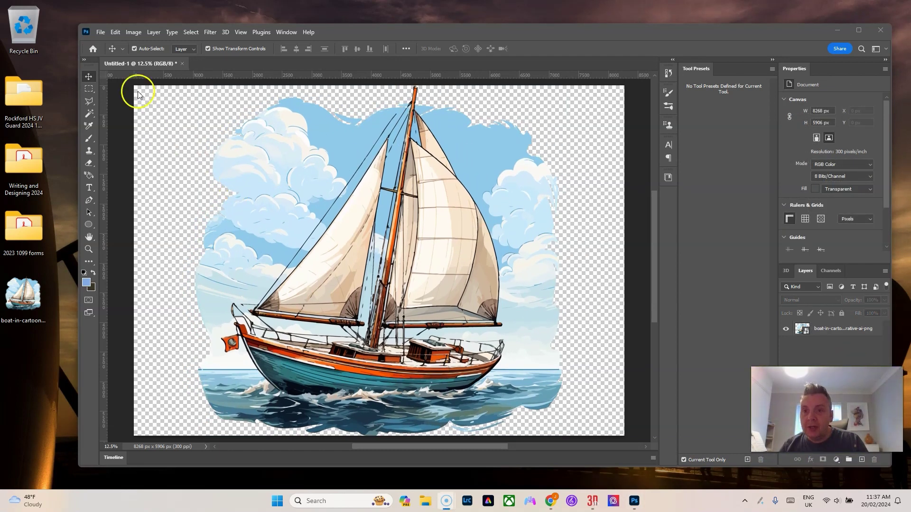
Quick-export the canvas as the PNG 'Assymetrical Floor Cover' and minimize Photoshop
left_click(102, 36)
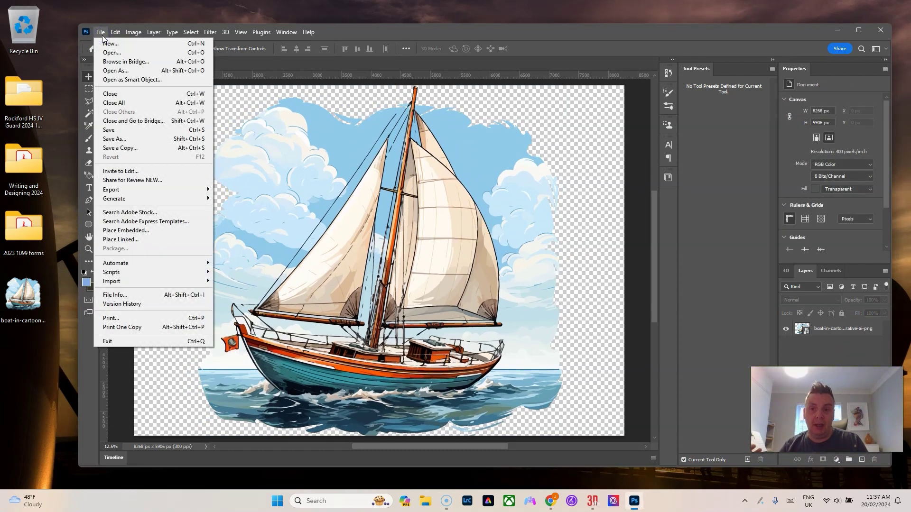
left_click(101, 33)
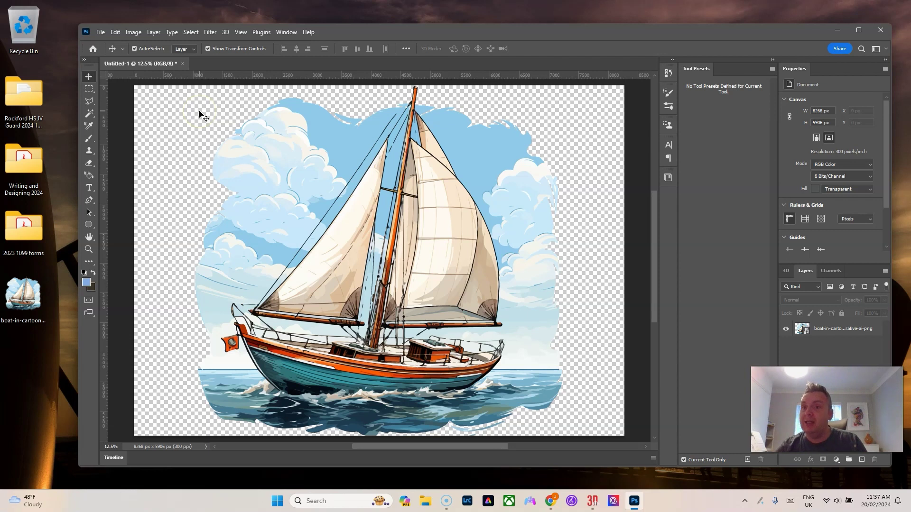
left_click(100, 34)
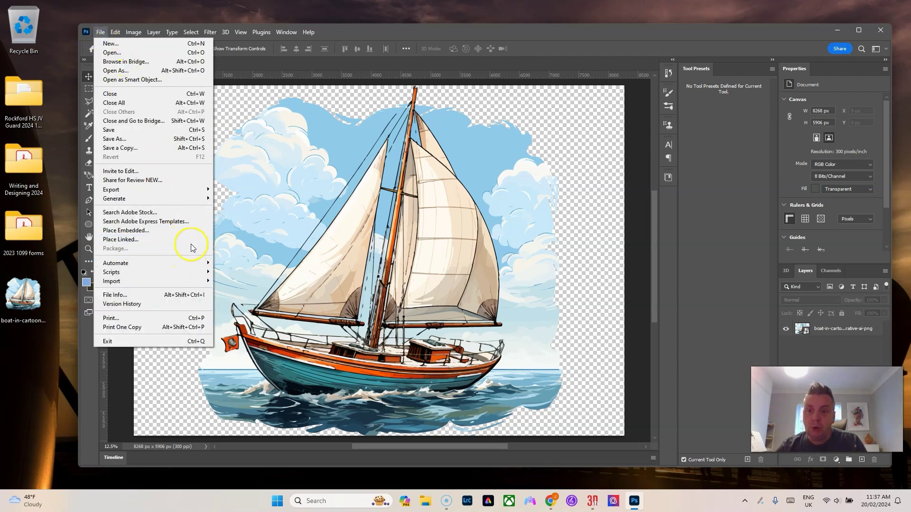
mouse_move(199, 189)
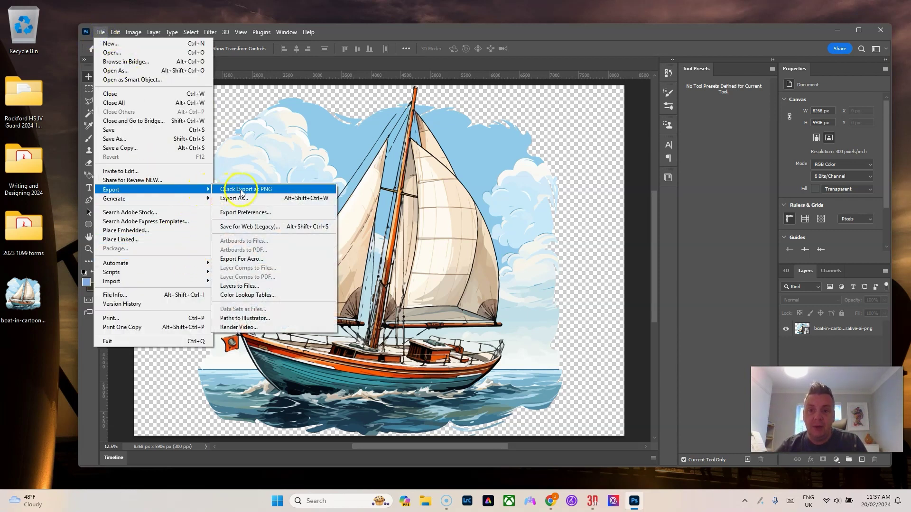
left_click(280, 189)
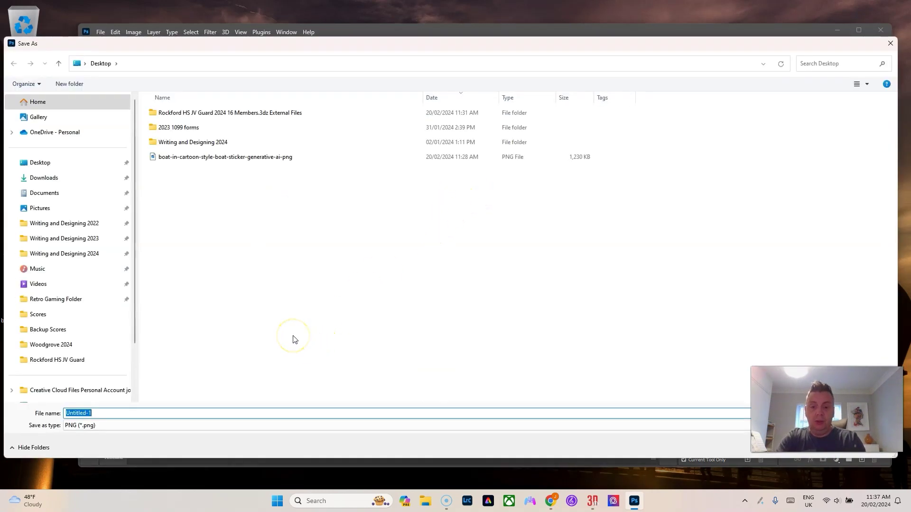
type("Assymetr")
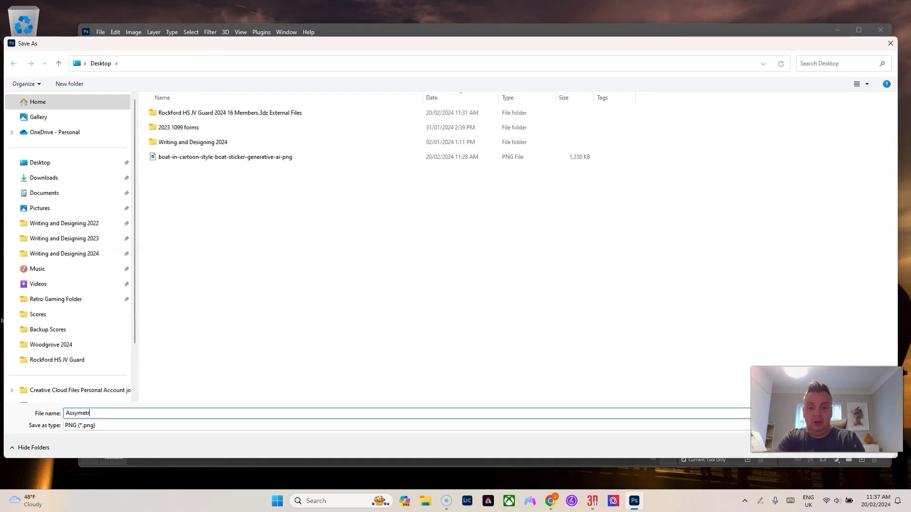
type("ical Floor Cover")
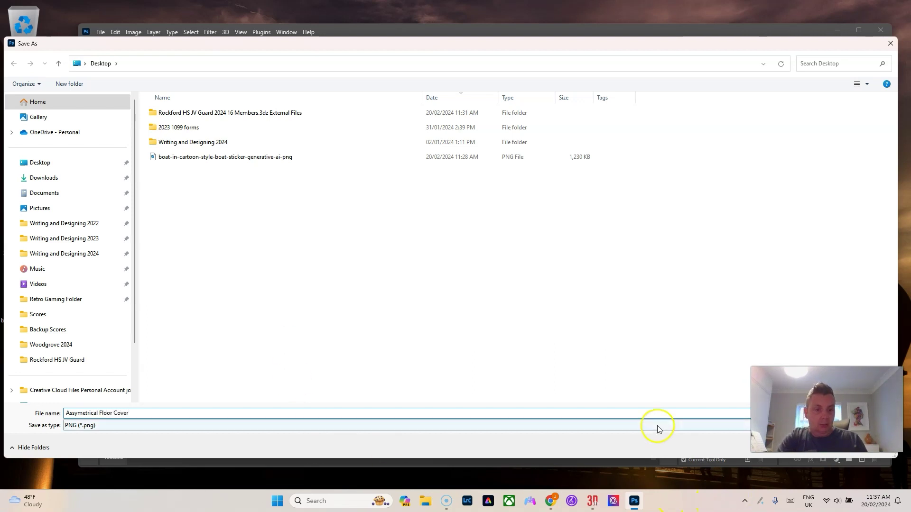
key("Return")
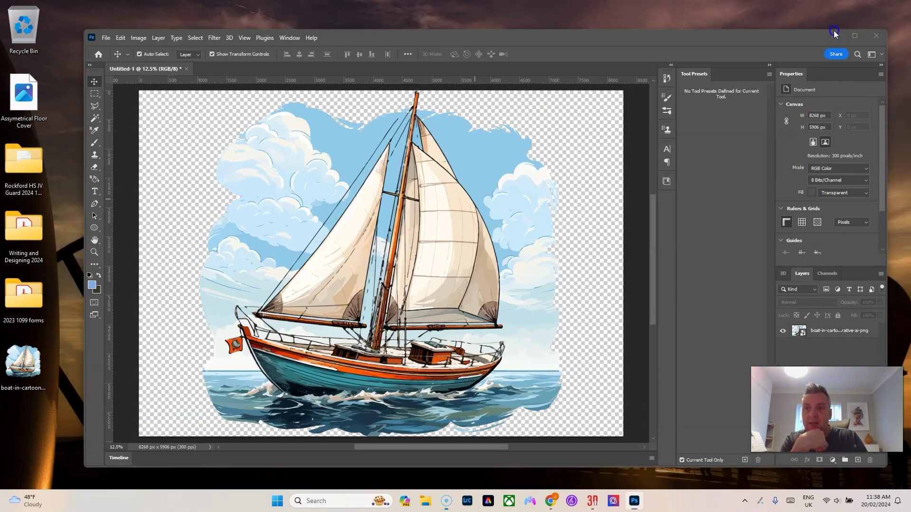
left_click(835, 32)
Preview Assymetrical Floor Cover.png in Photos, then return to the Pyware 3D drill file
double_click(52, 113)
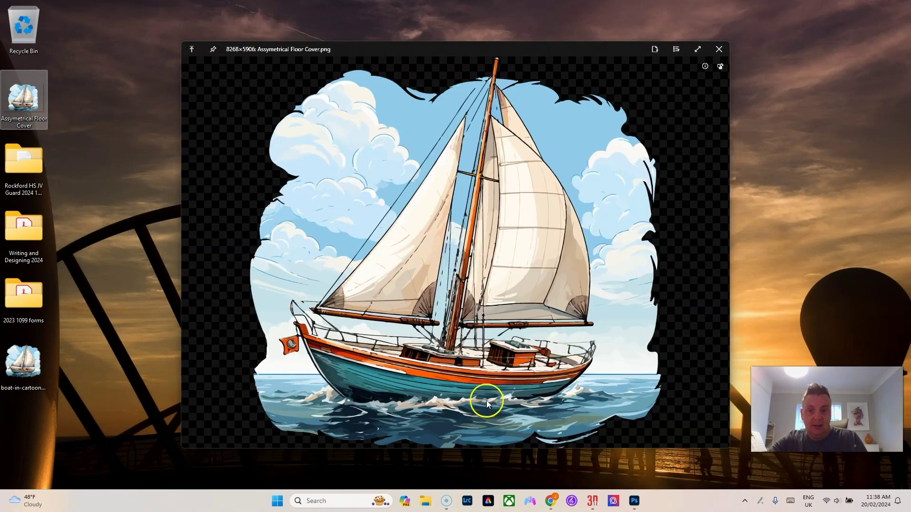
key("Escape")
left_click(592, 500)
left_click_drag(402, 58, 295, 67)
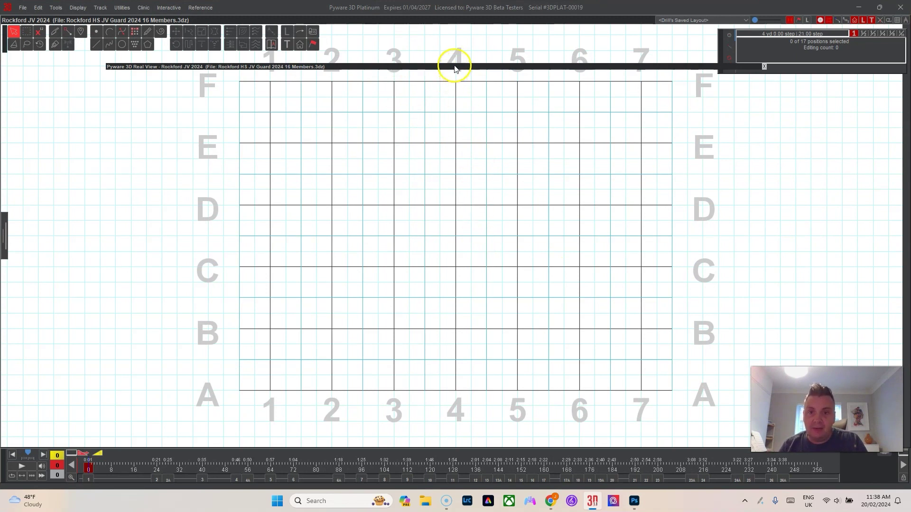
Open the Grid Designer from the Utilities menu
left_click(128, 9)
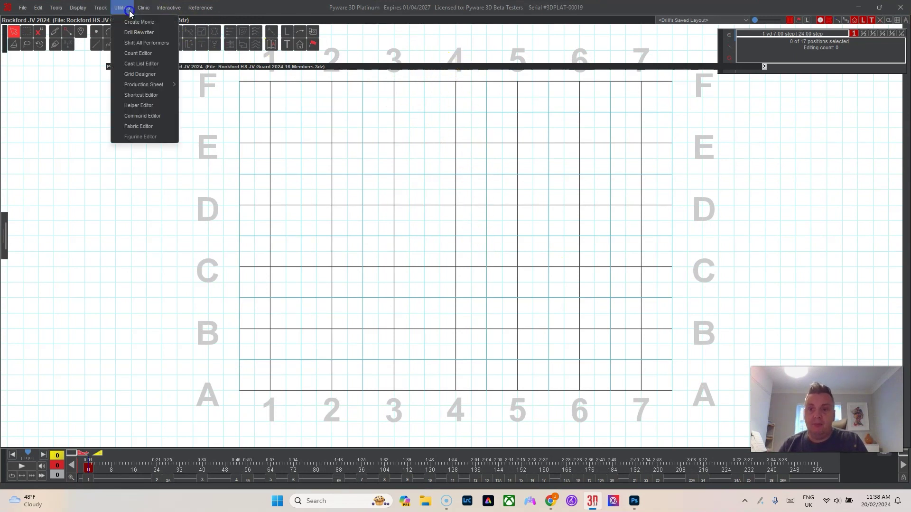
left_click(167, 74)
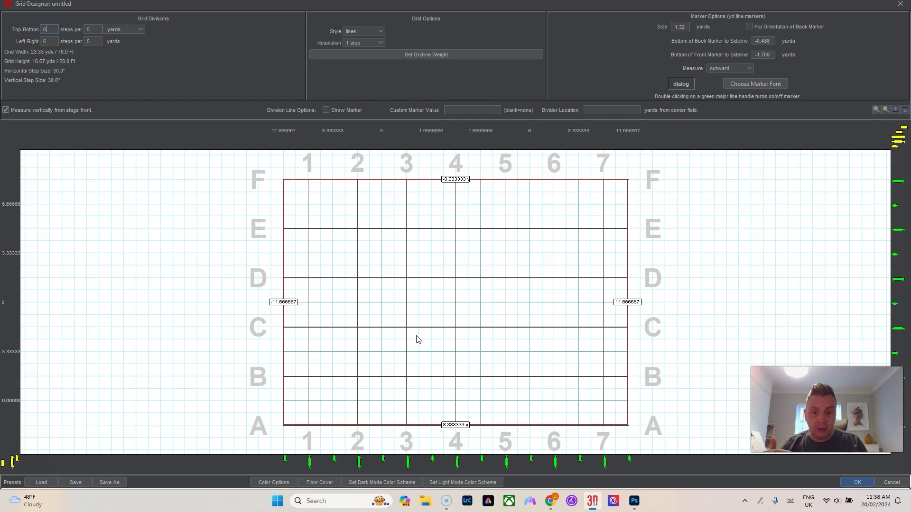
Load Assymetrical Floor Cover from the Desktop as the grid's floor cover
left_click(325, 482)
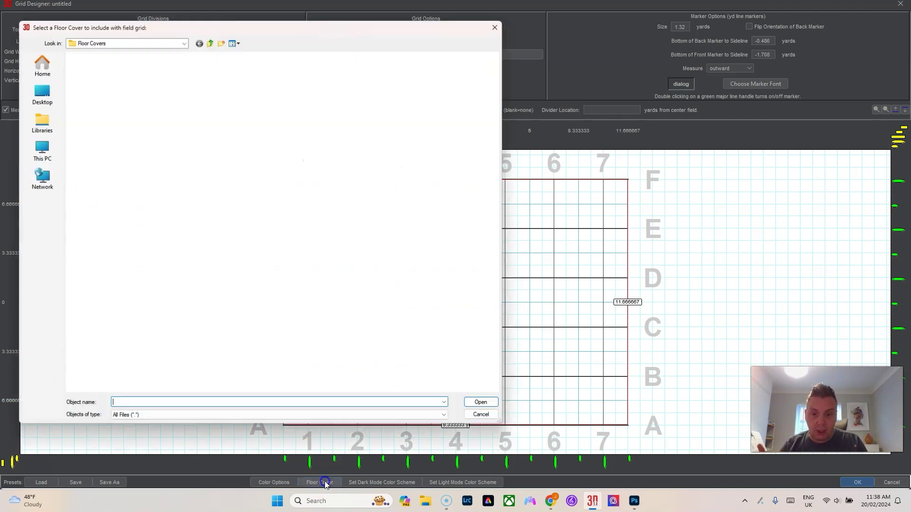
left_click(42, 95)
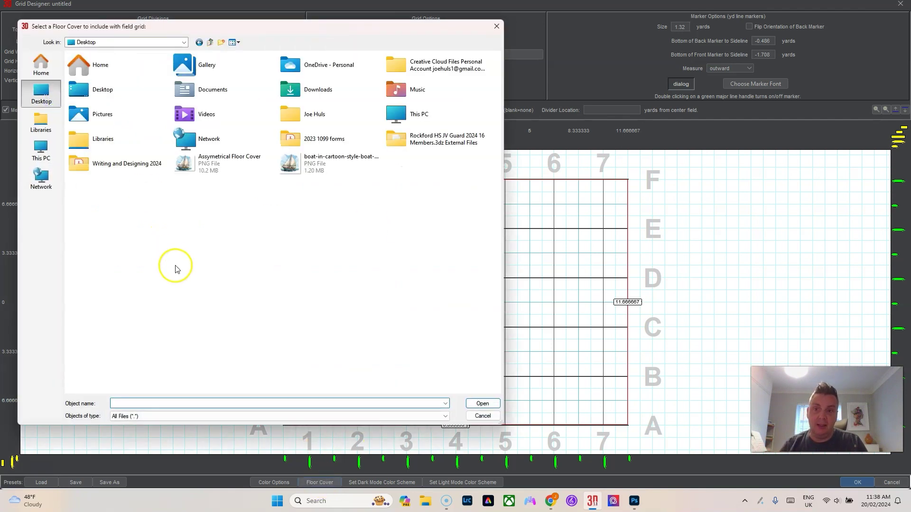
left_click(180, 163)
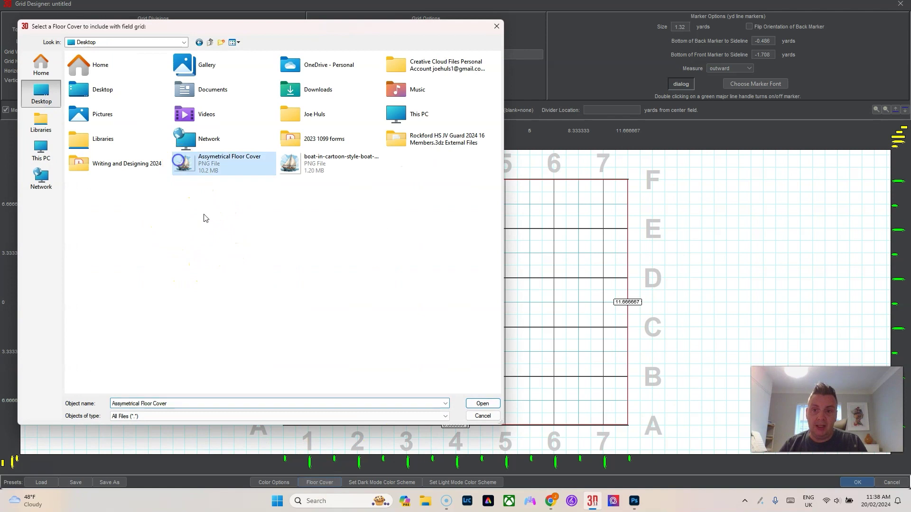
left_click(481, 404)
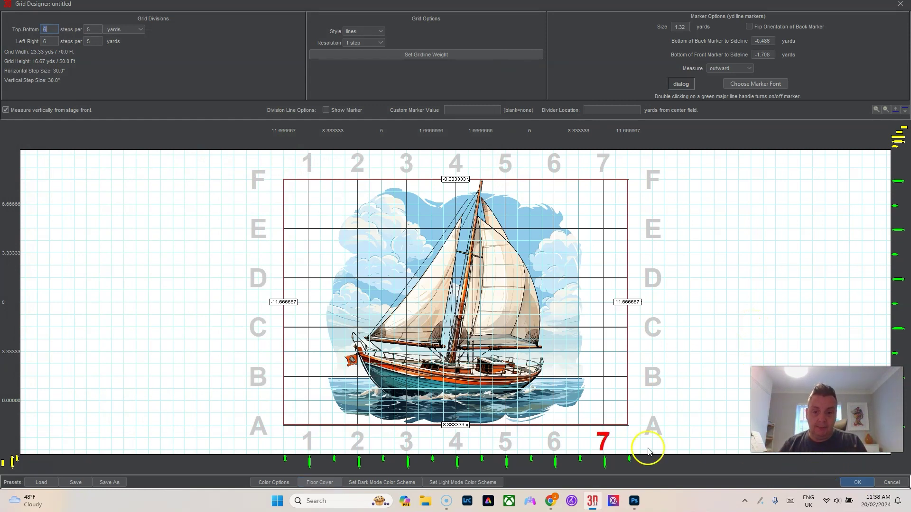
Load the boat image from the Desktop as the floor cover again
left_click(322, 483)
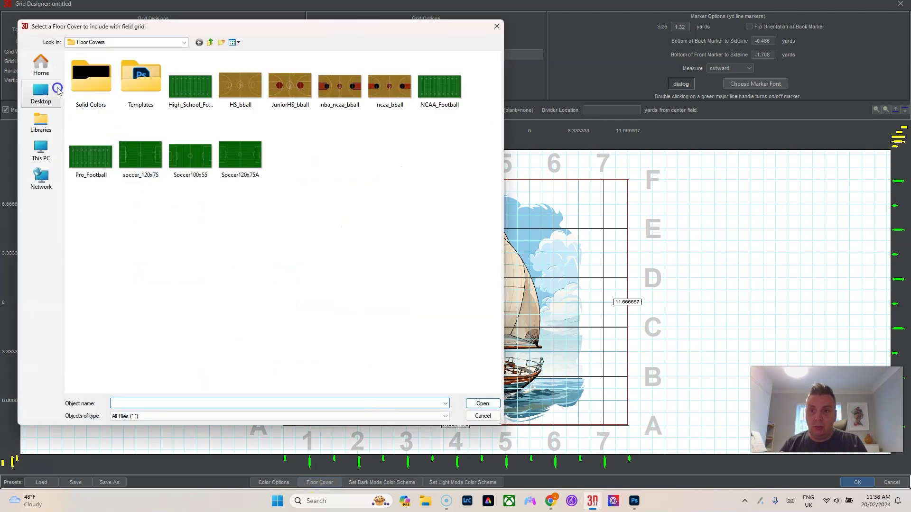
left_click(41, 93)
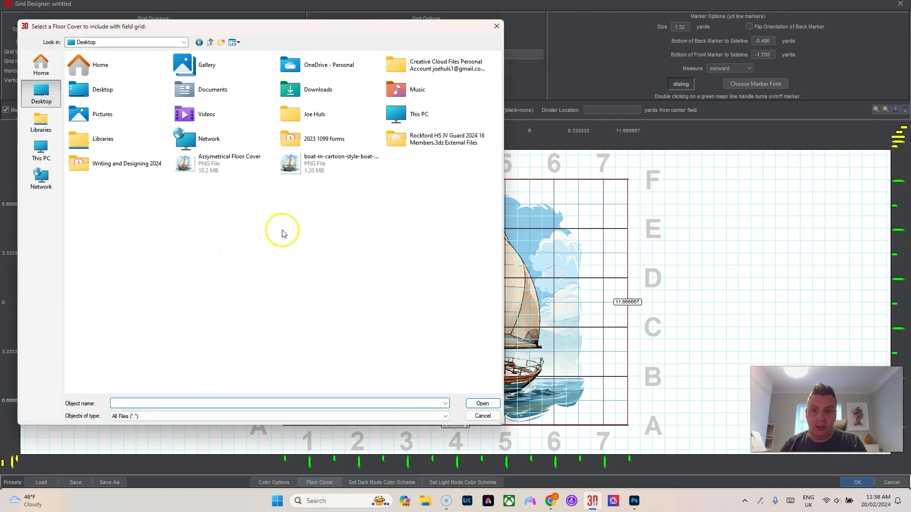
left_click(291, 164)
left_click(480, 403)
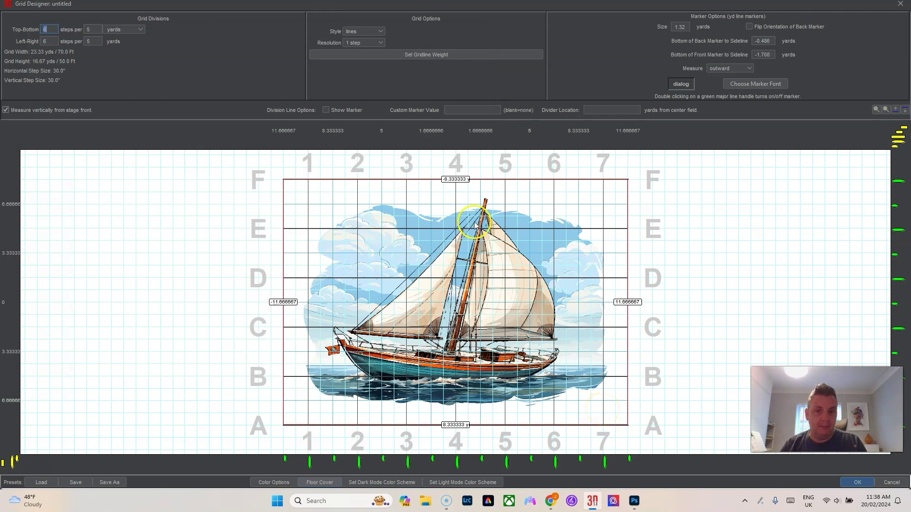
Replace the floor cover with Assymetrical Floor Cover and close the Grid Designer with OK
left_click(320, 482)
left_click(41, 93)
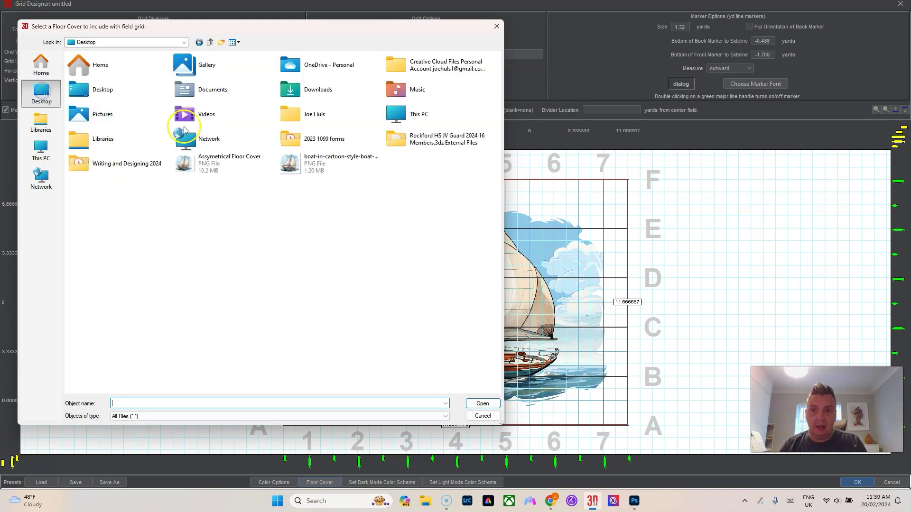
left_click(228, 167)
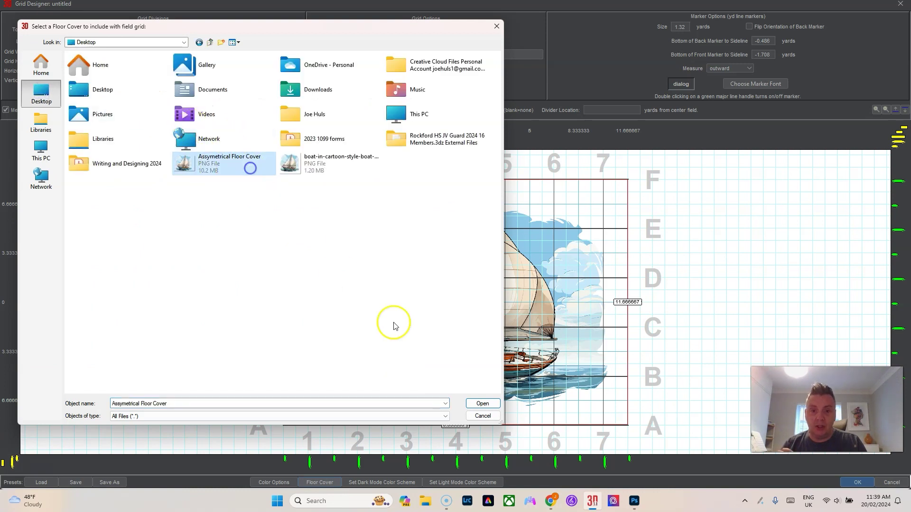
left_click(482, 404)
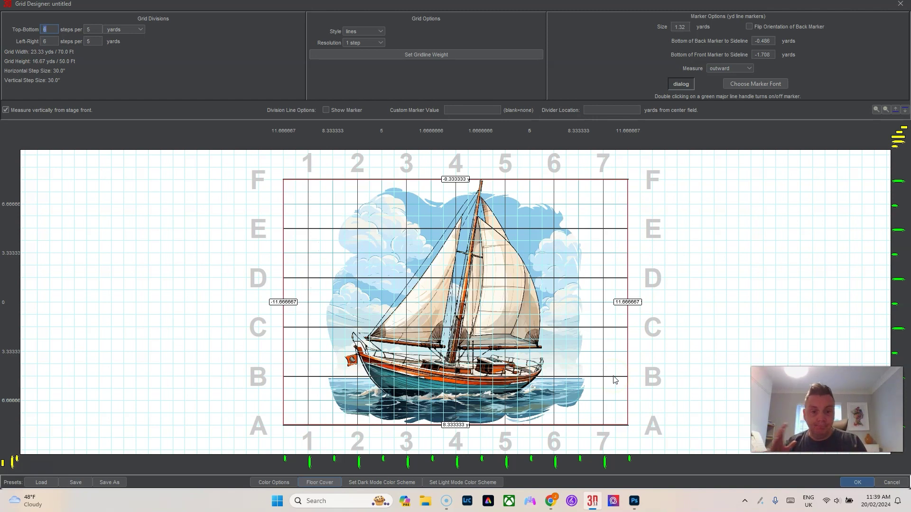
left_click(853, 482)
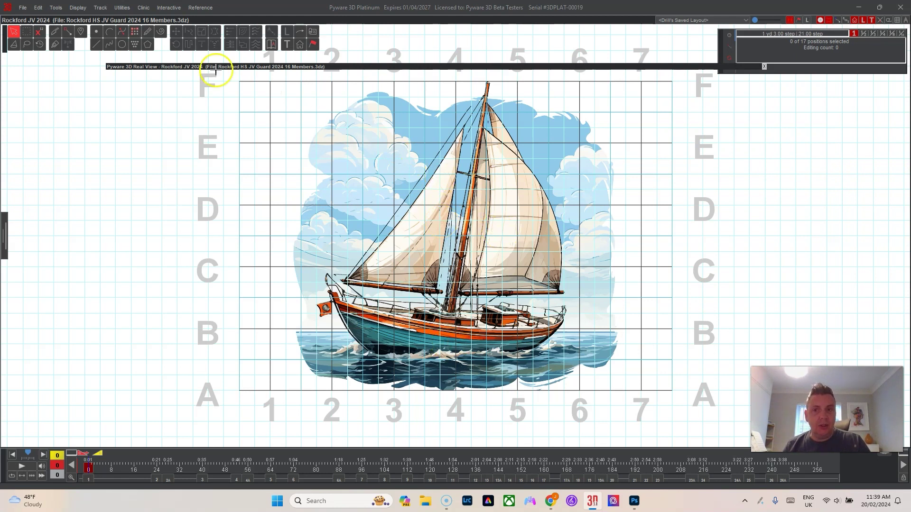
In the Grid Designer, cancel the floor cover file choice and confirm removing the existing cover
left_click(122, 8)
left_click(127, 74)
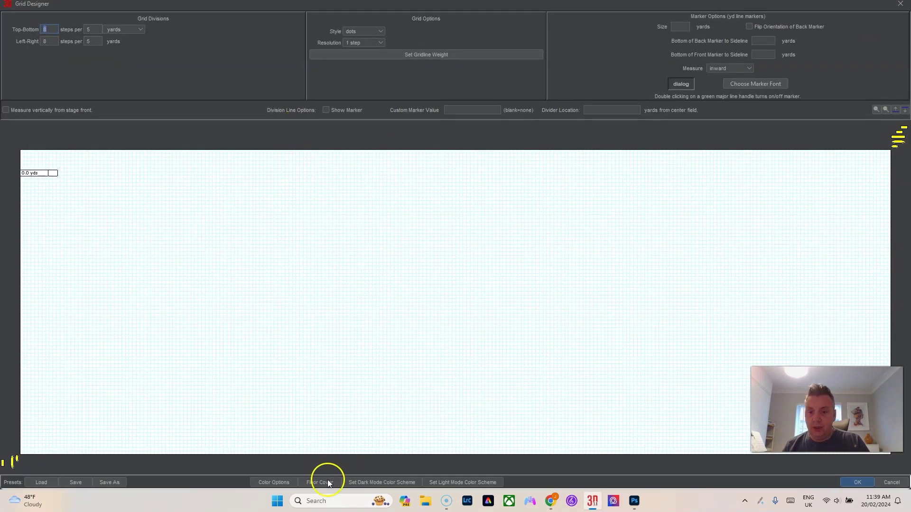
left_click(328, 481)
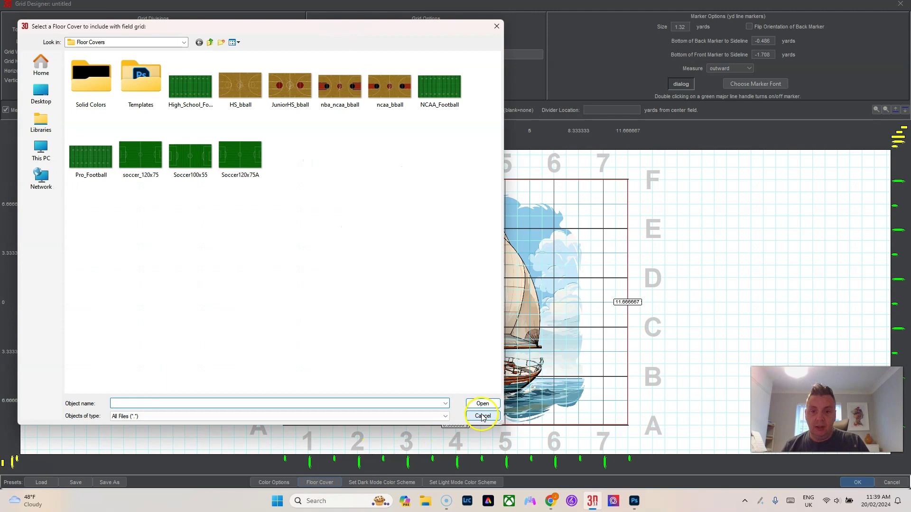
left_click(482, 416)
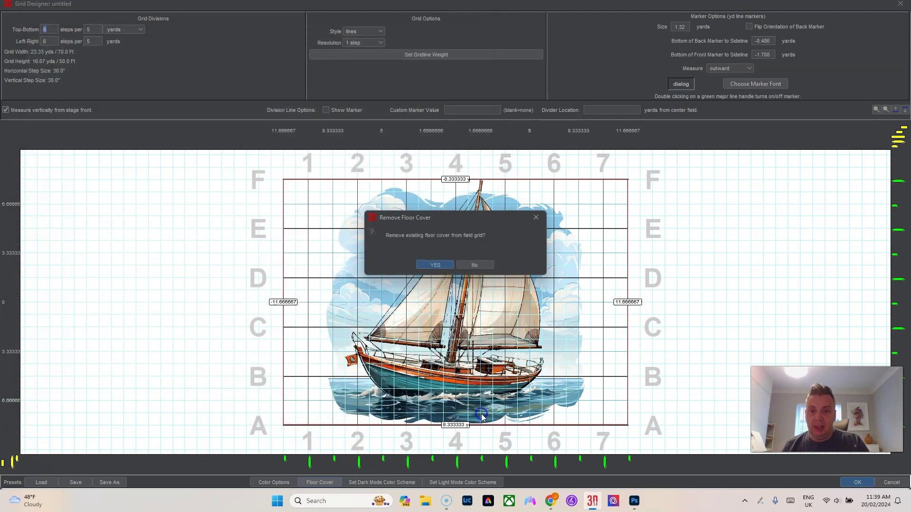
left_click(435, 265)
left_click(857, 482)
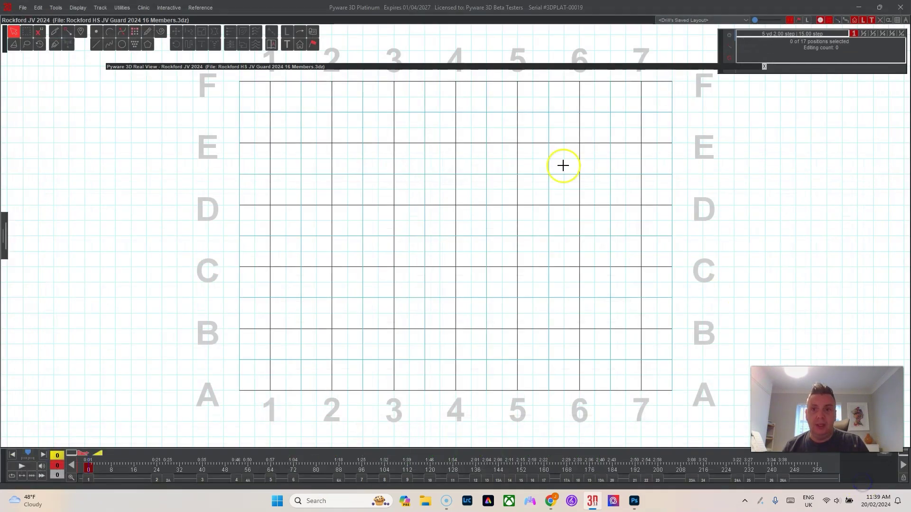
Draw a floor cover rectangle across the whole field and fill it with Assymetrical Floor Cover
left_click(313, 33)
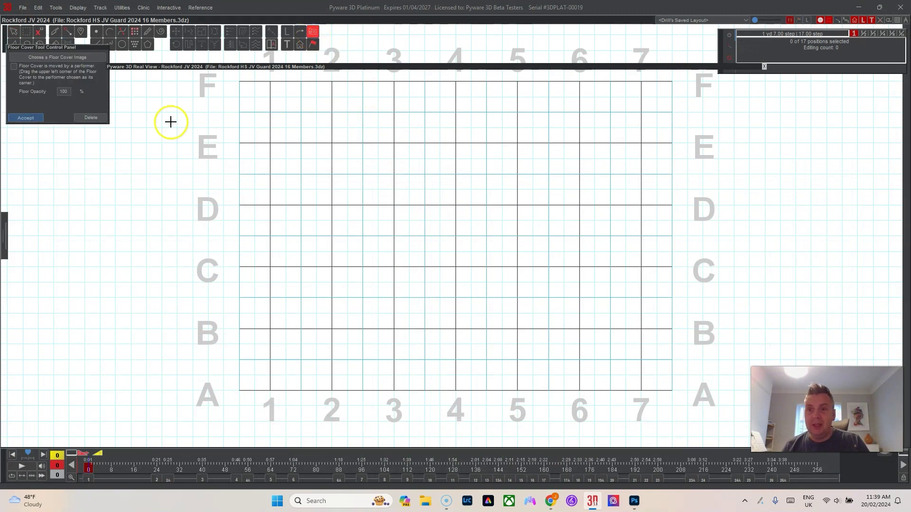
left_click_drag(240, 81, 672, 391)
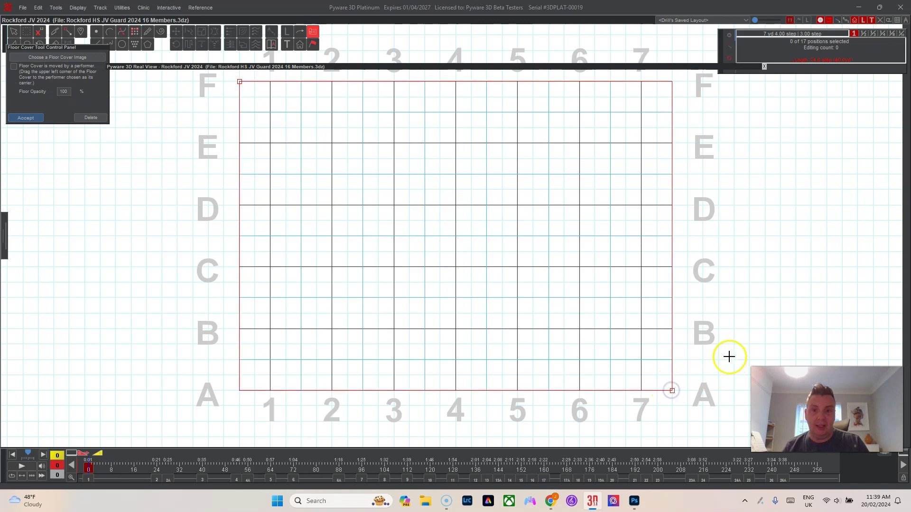
left_click(56, 58)
left_click(41, 92)
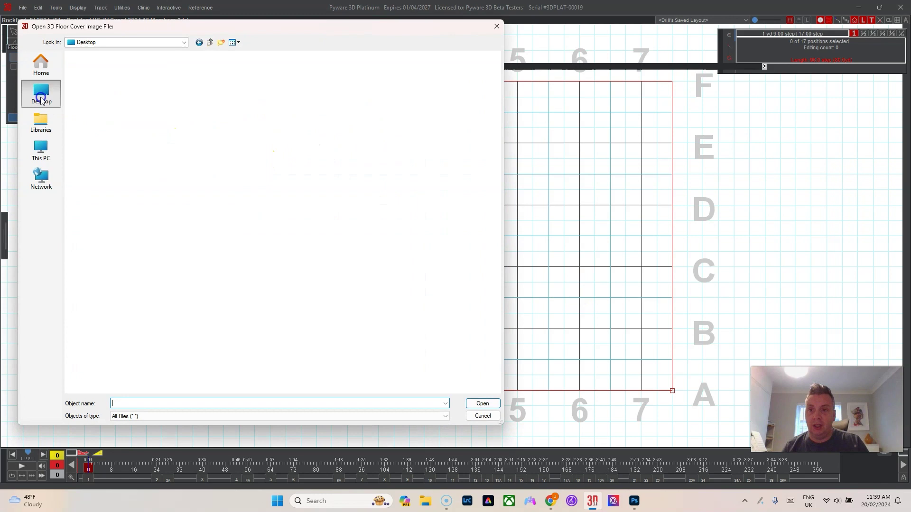
left_click(203, 163)
left_click(482, 403)
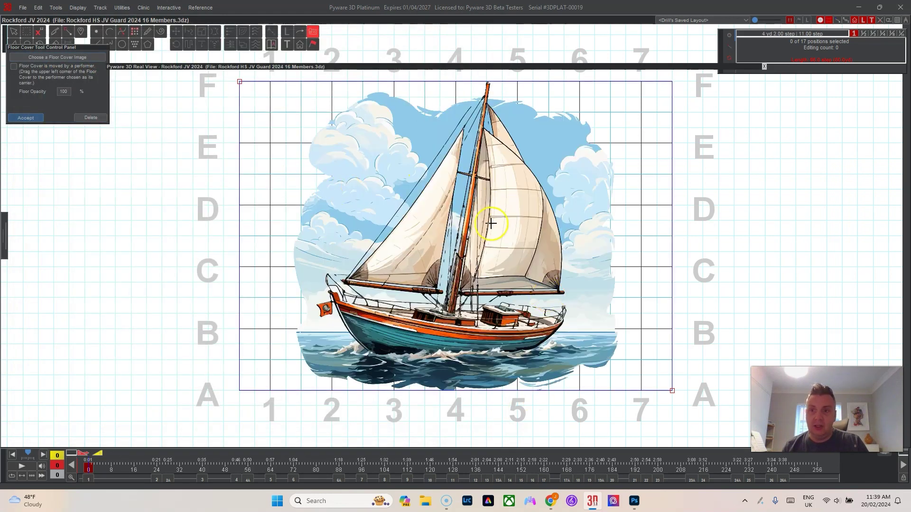
double_click(65, 92)
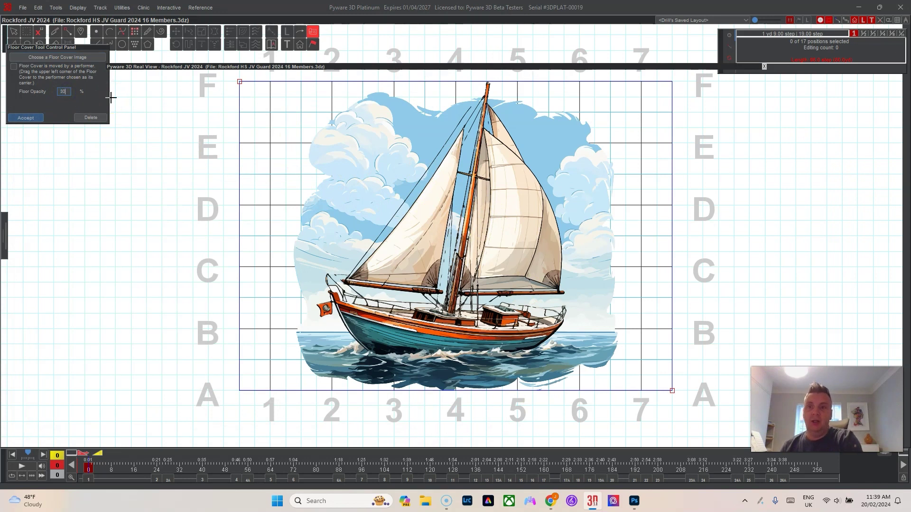
Apply 30% floor opacity to the sailboat cover and expand the 3D Real View
left_click(33, 117)
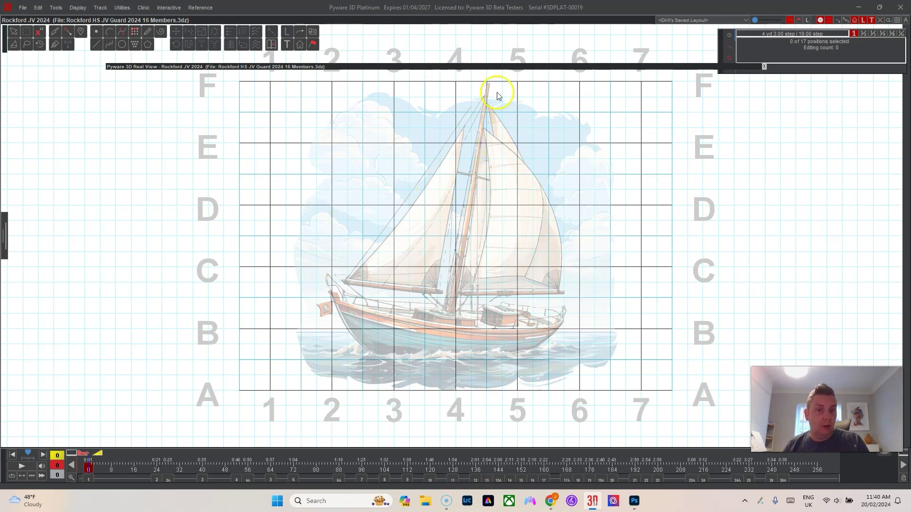
left_click(476, 67)
Orbit the Sky Cam around the field to view the sailboat cover from both sides
left_click_drag(549, 360, 411, 243)
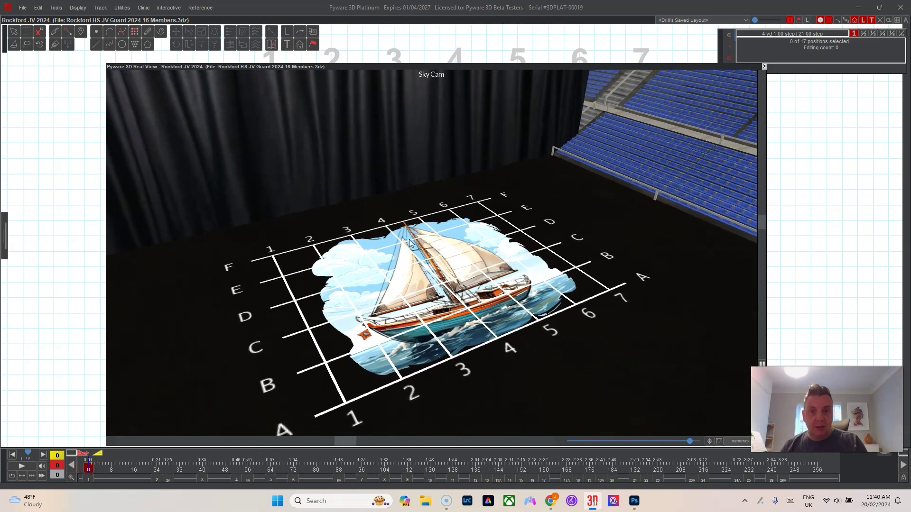
left_click_drag(433, 241, 375, 286)
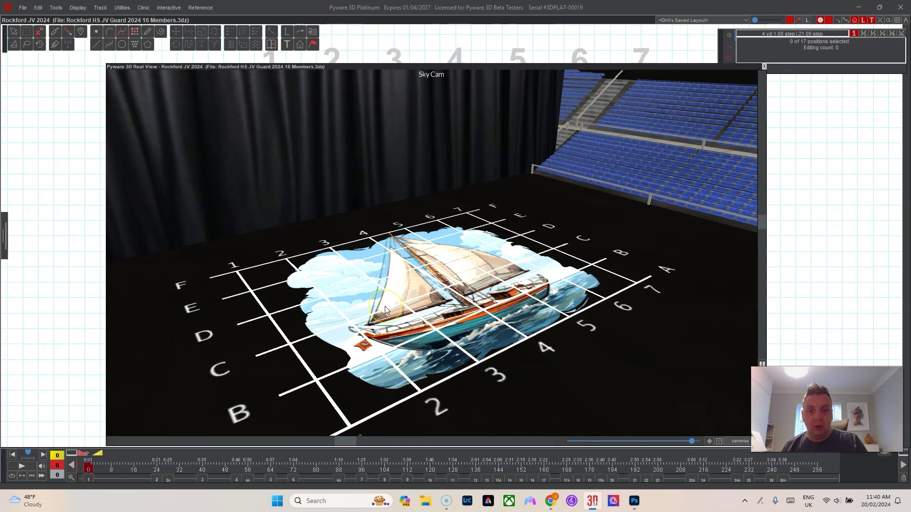